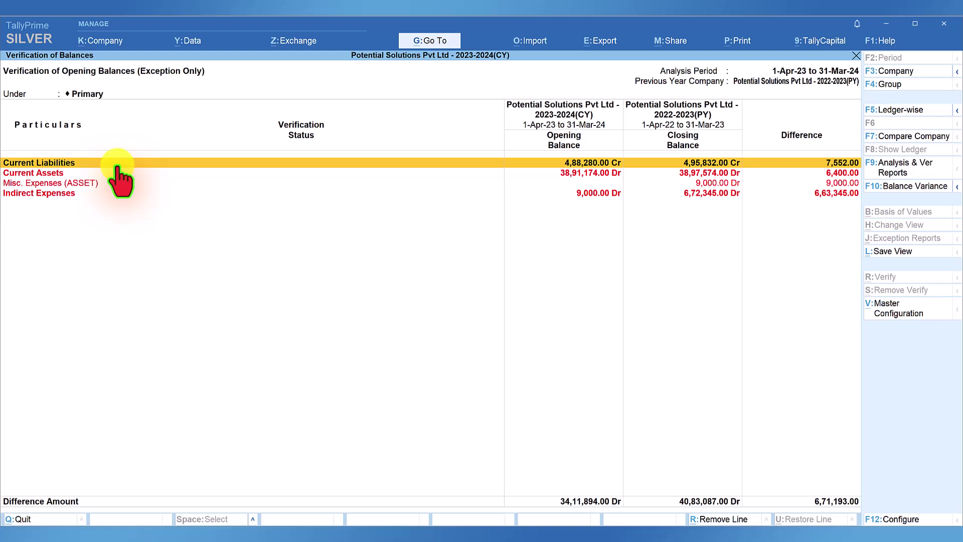
# - Drill down from Current Liabilities through Sundry Creditors to the ledger with the opening balance difference
pyautogui.hotkey('shift', 'Return')
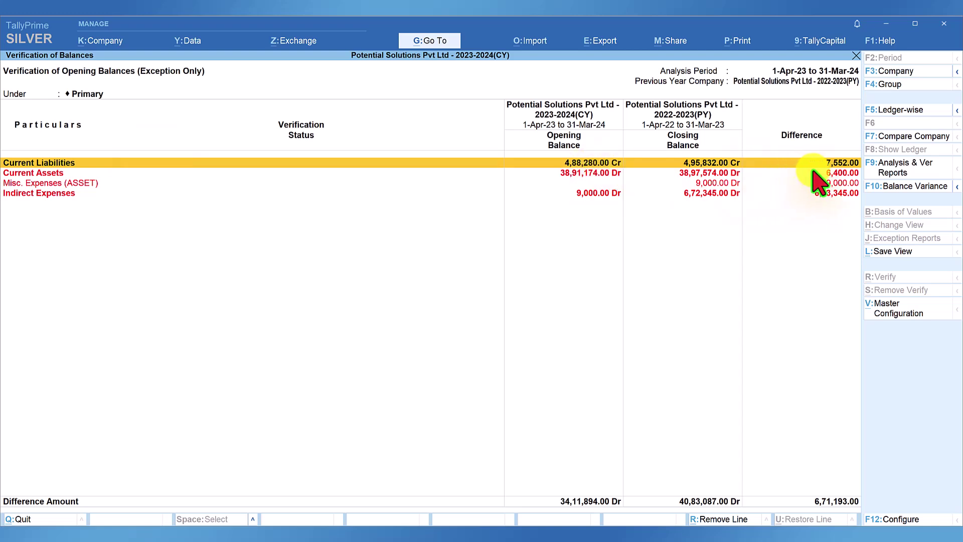
pyautogui.doubleClick(78, 163)
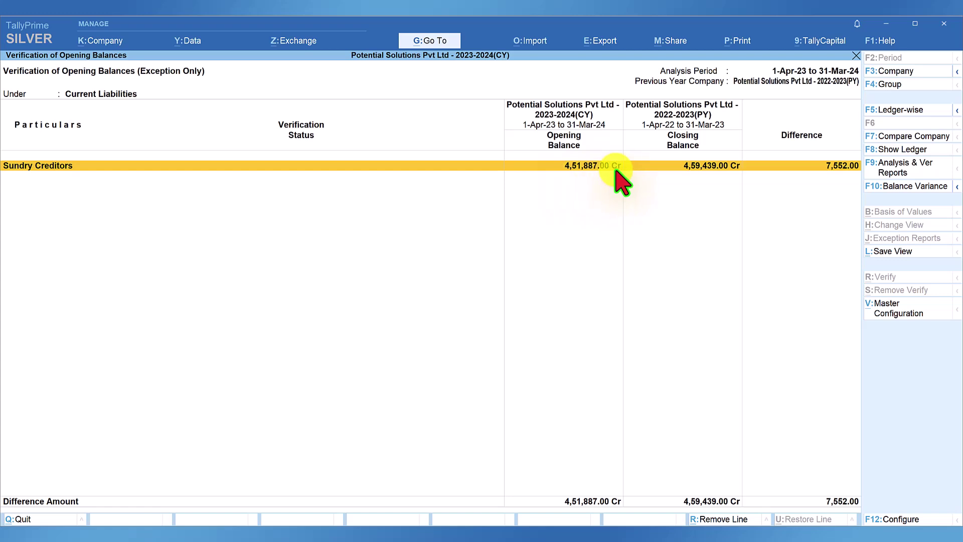
pyautogui.click(58, 166)
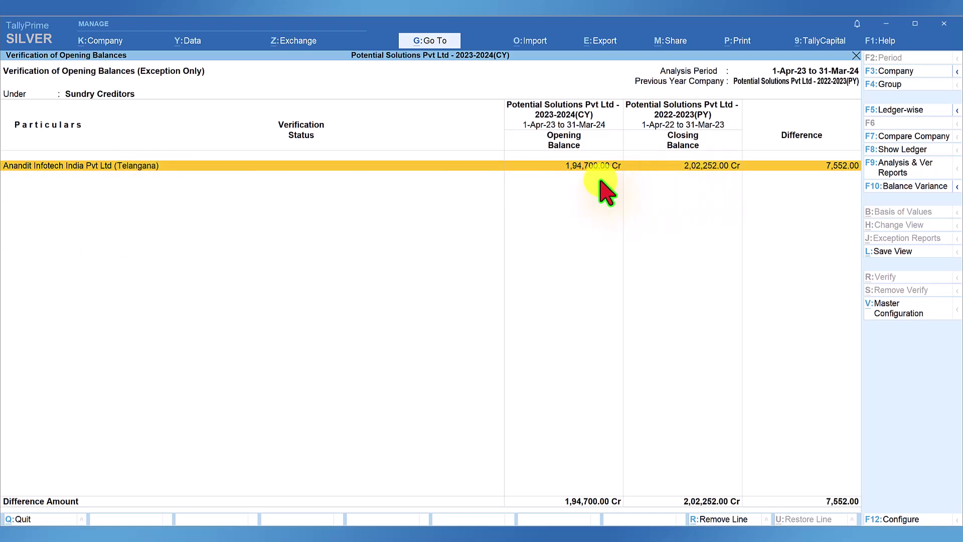
# - Open the Anandit Infotech India Pvt Ltd (Telangana) ledger for alteration and go to its opening balance
pyautogui.hotkey('ctrl', 'Return')
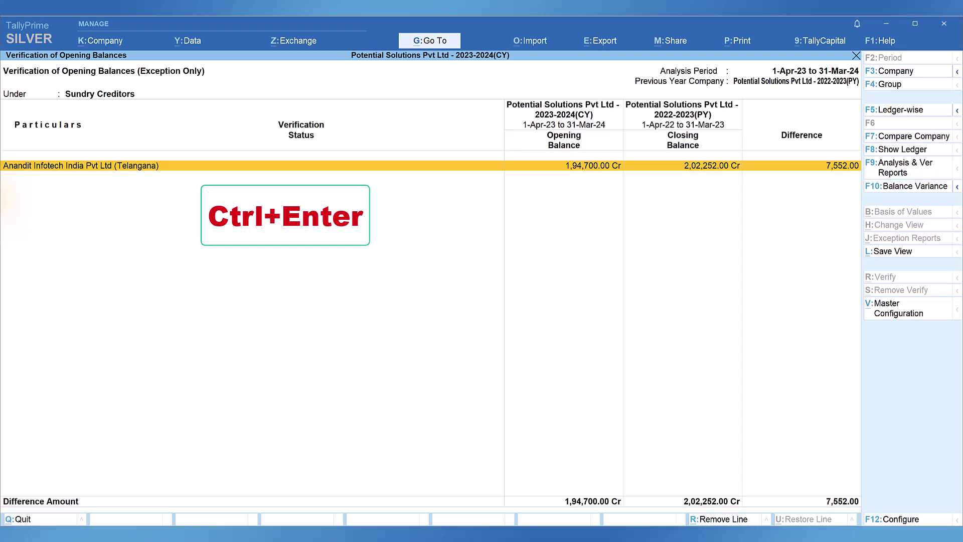
pyautogui.press('ctrl')
pyautogui.hotkey('ctrl', 'Return')
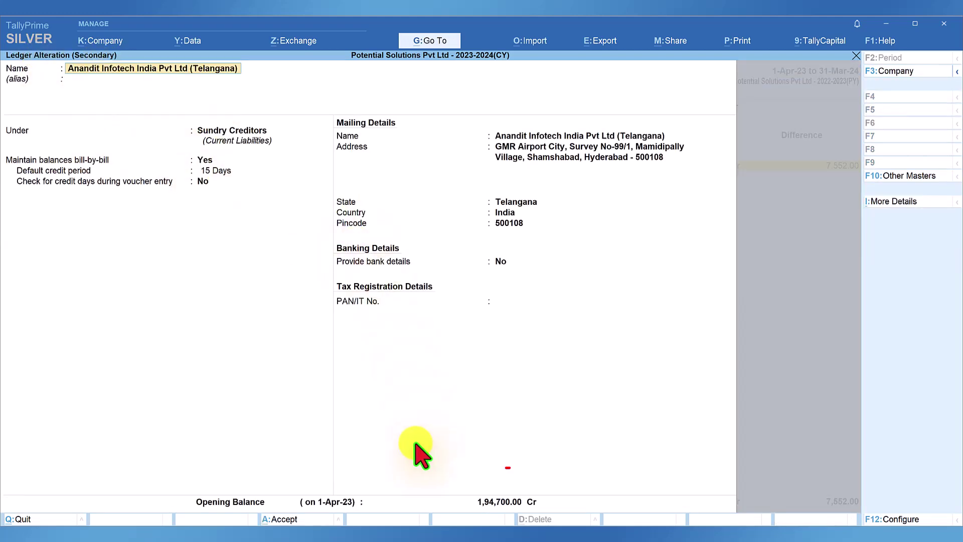
pyautogui.click(509, 501)
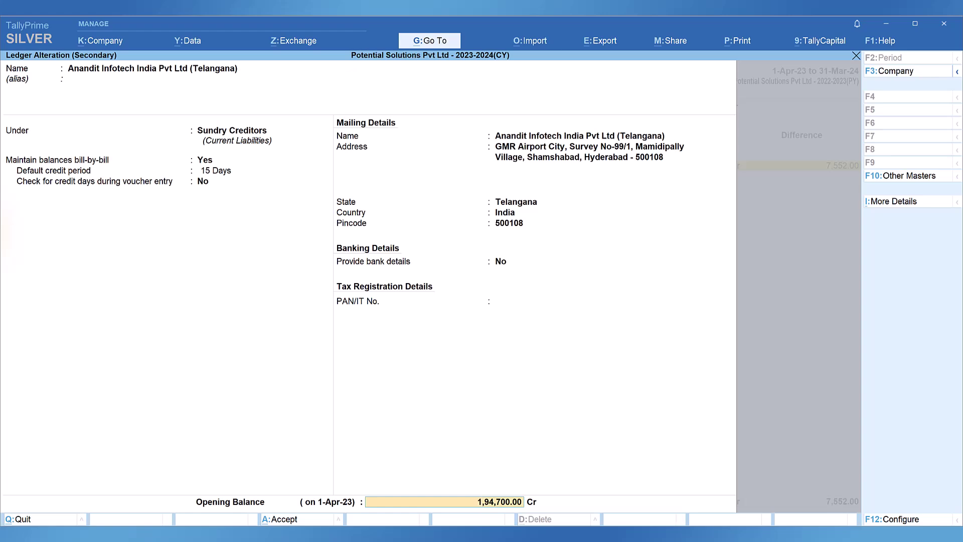
pyautogui.press('Return')
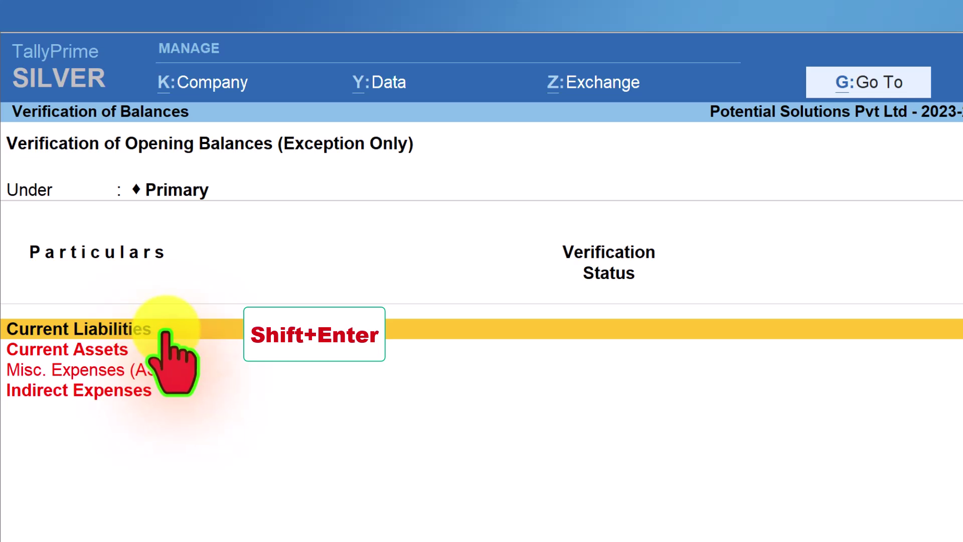
# - Expand Current Liabilities and Sundry Creditors within the opening balances report and select the Anandit Infotech India Pvt Ltd (Telangana) ledger
pyautogui.hotkey('shift', 'Return')
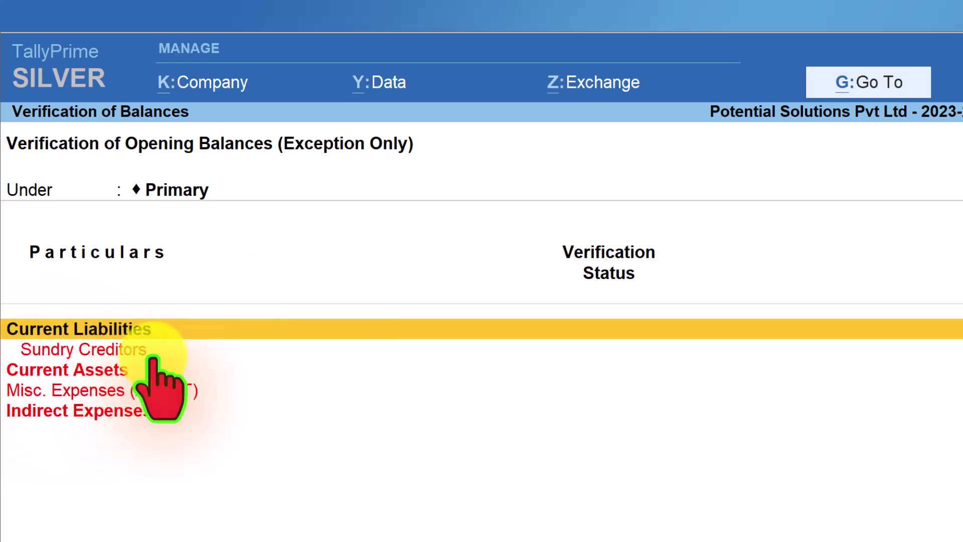
pyautogui.click(122, 351)
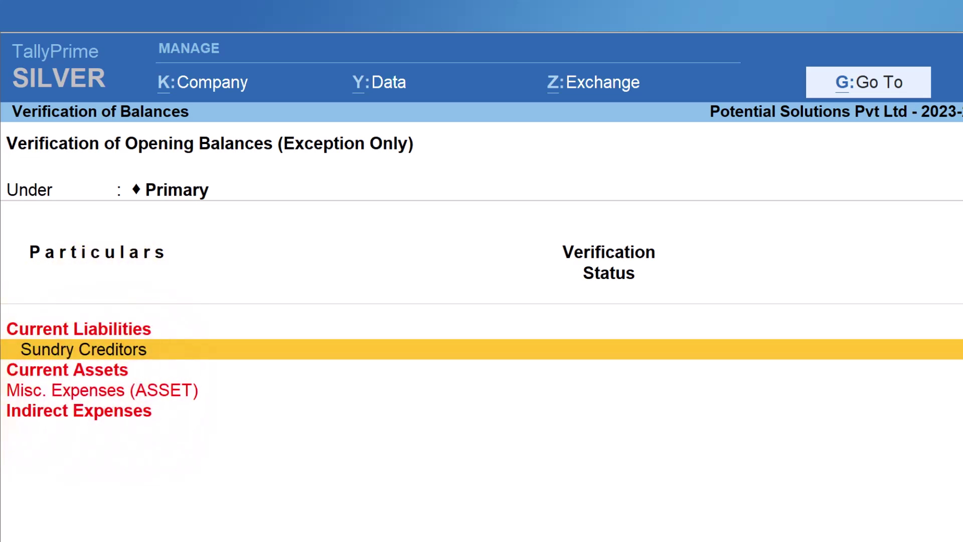
pyautogui.hotkey('shift', 'Return')
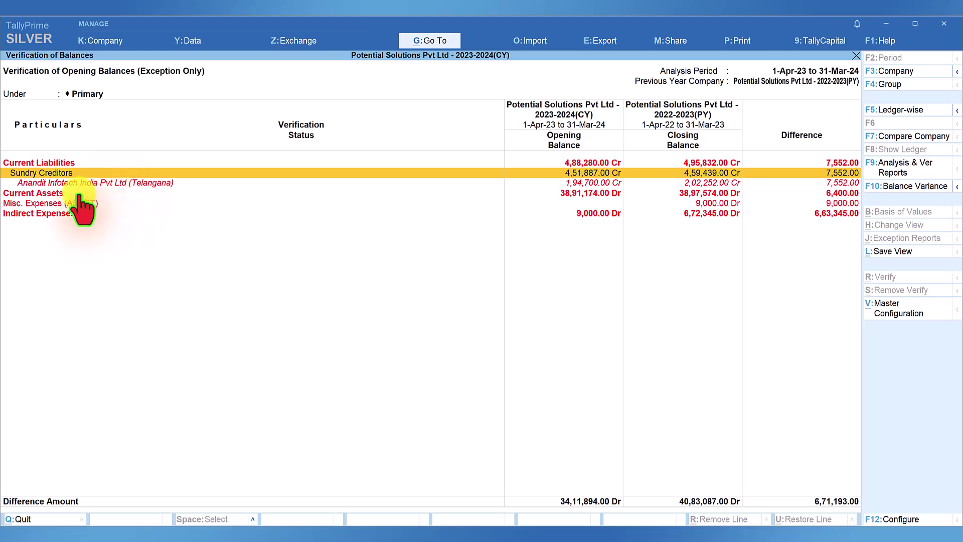
pyautogui.press('Down')
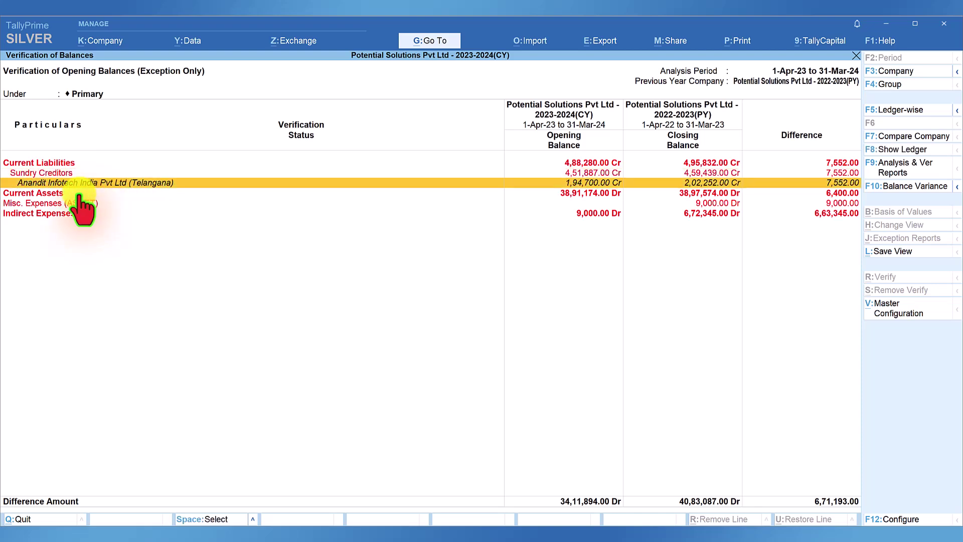
# - Set the opening balance of the Anandit Infotech India Pvt Ltd (Telangana) ledger to 2,02,252 Cr and save the ledger
pyautogui.hotkey('ctrl', 'Return')
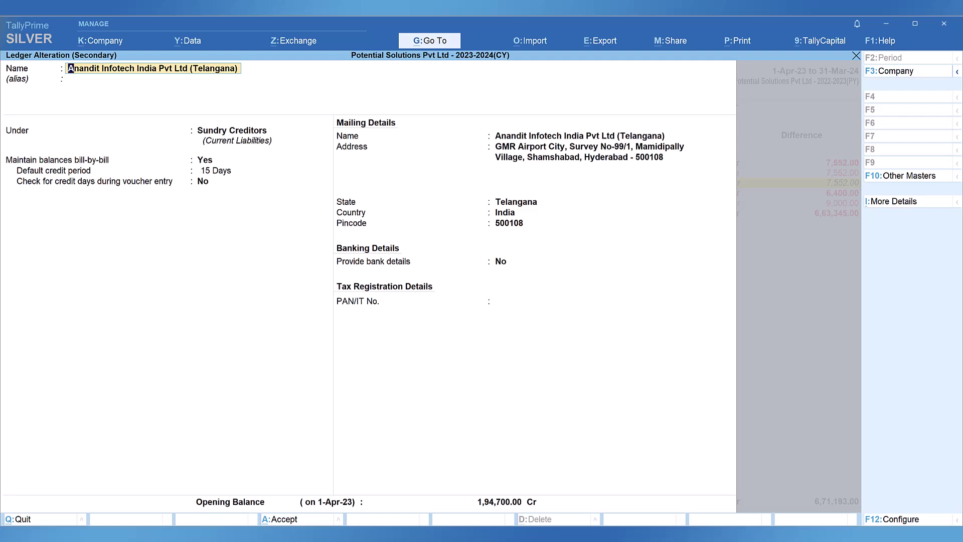
pyautogui.click(489, 503)
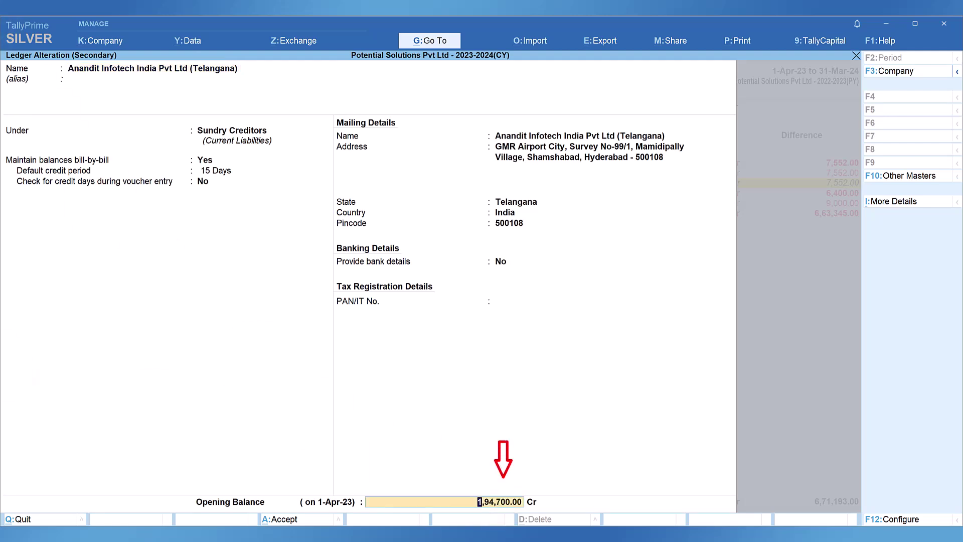
pyautogui.press('BackSpace')
pyautogui.write('2,02,')
pyautogui.write('252')
pyautogui.press('Return')
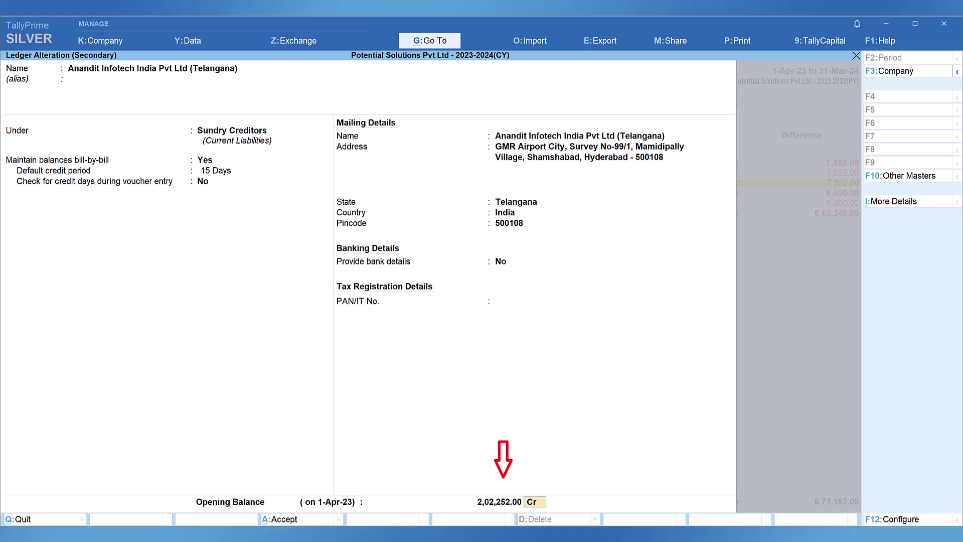
pyautogui.press('Return')
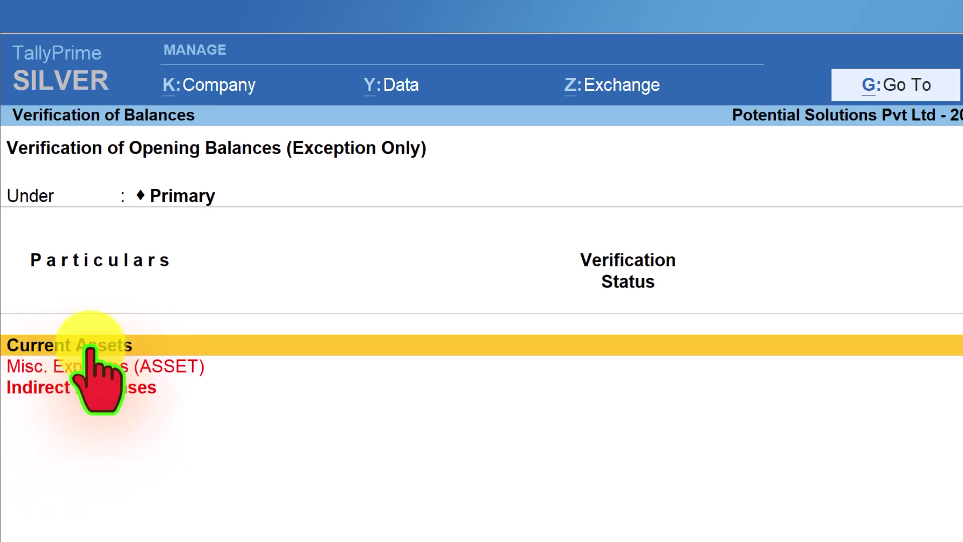
# - Expand Current Assets in the opening balances report and select Stock-in-Hand
pyautogui.hotkey('shift', 'Return')
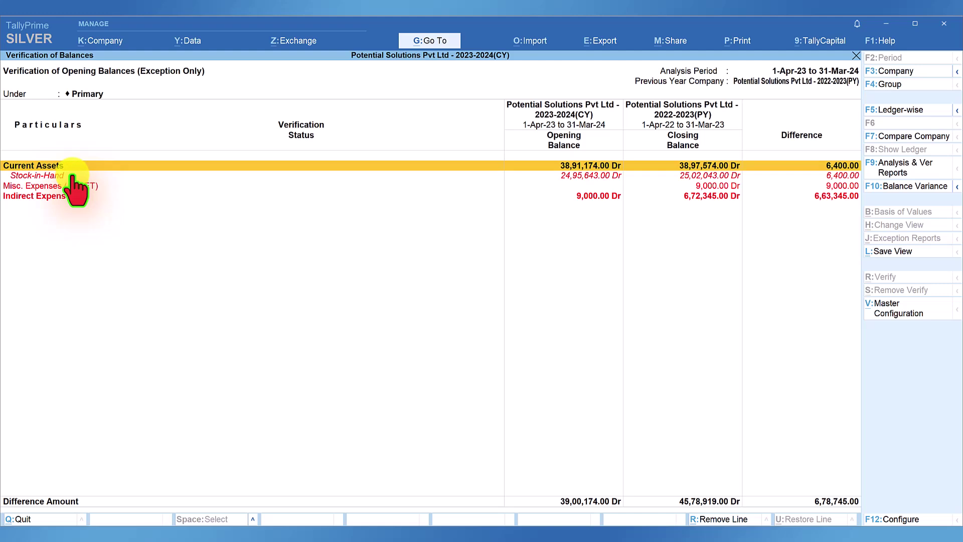
pyautogui.click(72, 176)
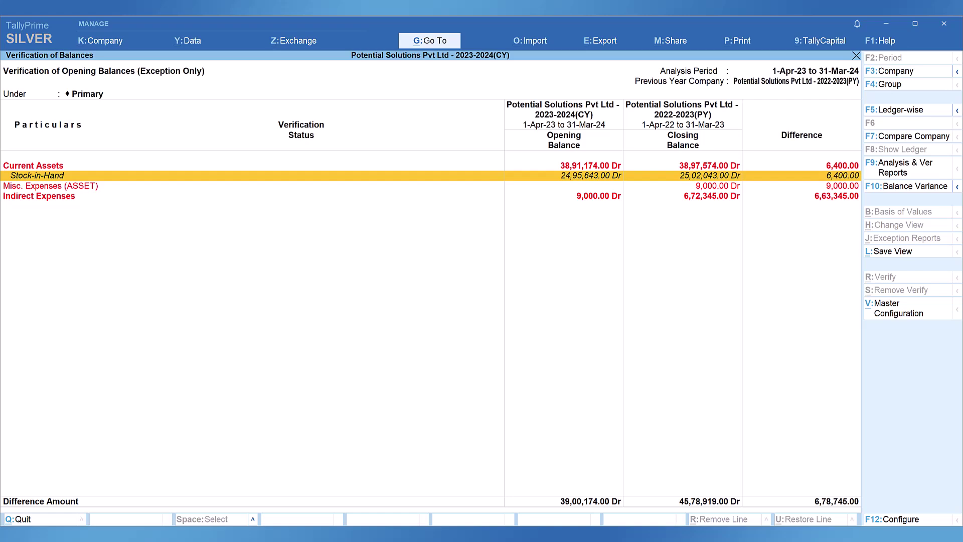
# - Leave the balances report and open the Not Available in Current Year exceptions in Verification of Stock Items
pyautogui.press('Escape')
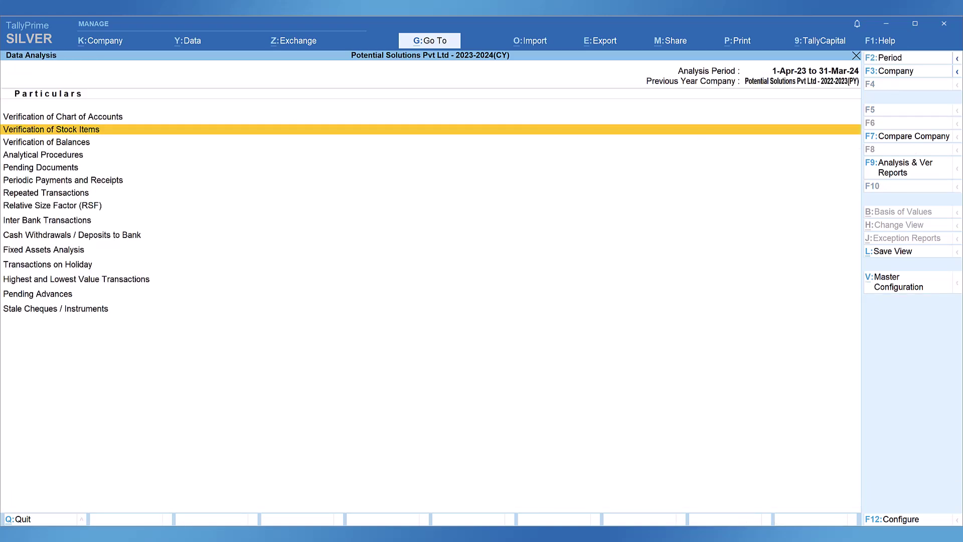
pyautogui.press('Return')
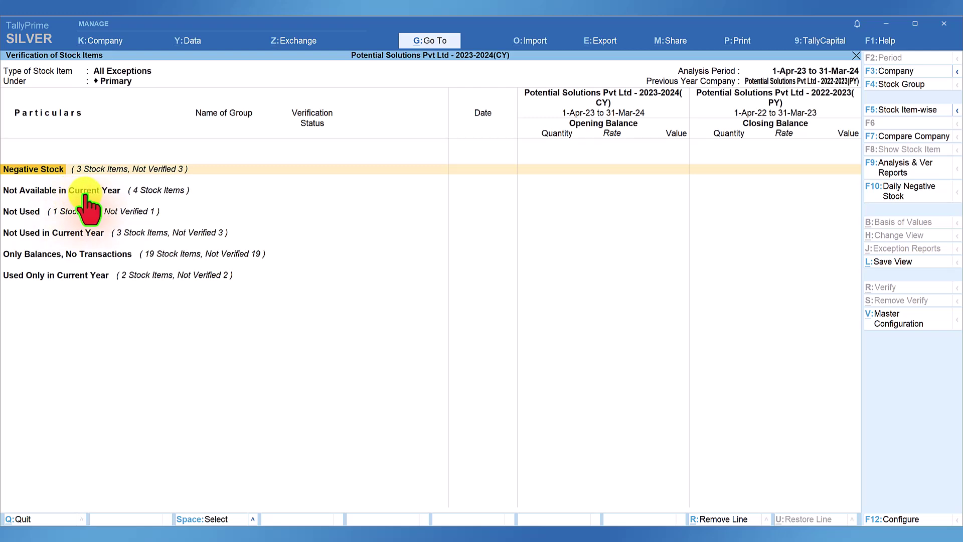
pyautogui.doubleClick(58, 189)
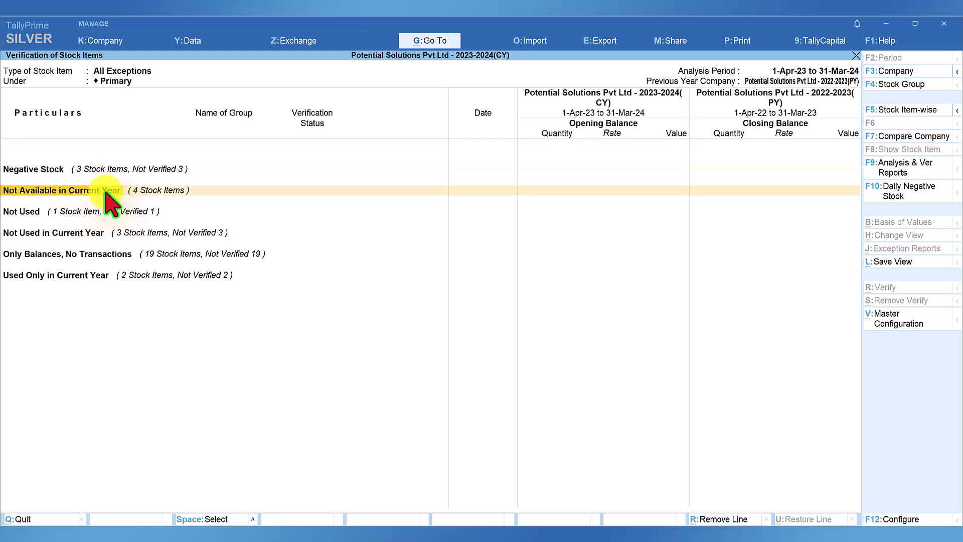
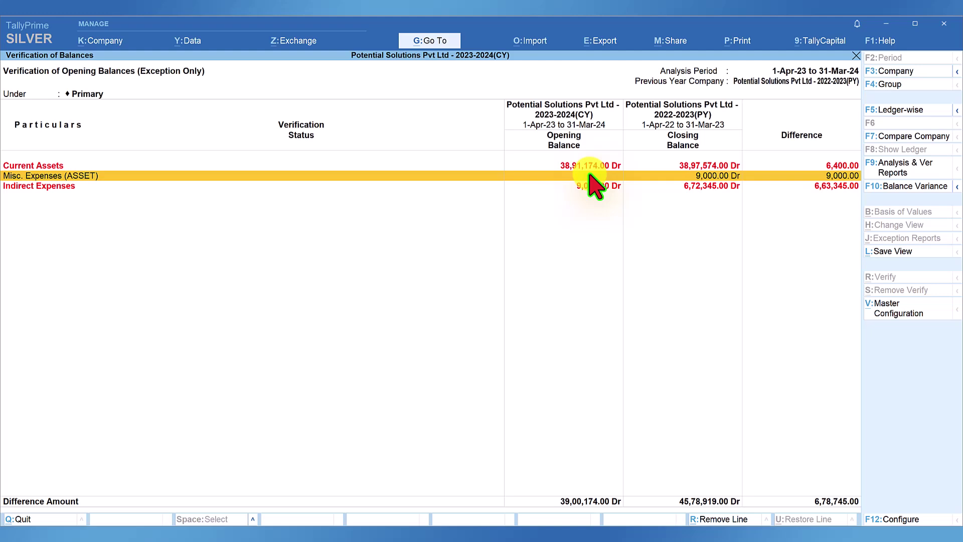
# - Expand Misc. Expenses (ASSET) and Indirect Expenses in the opening balances report to compare the Prepaid Insurance ledger's grouping
pyautogui.hotkey('shift', 'Return')
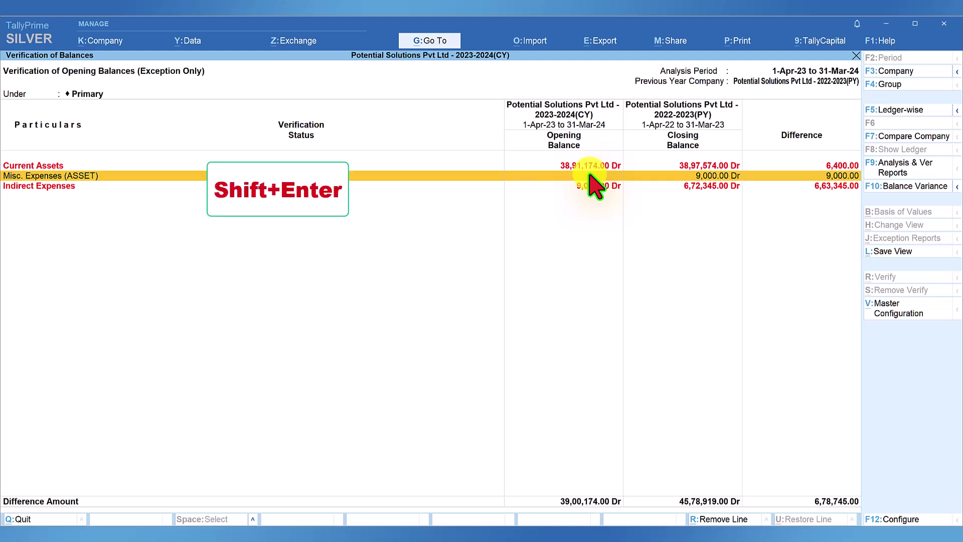
pyautogui.press('Down')
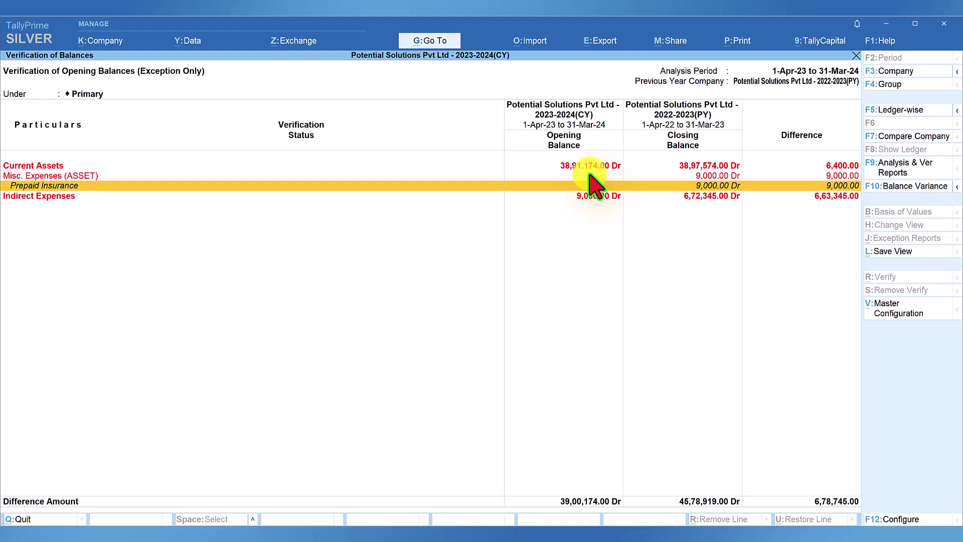
pyautogui.press('Down')
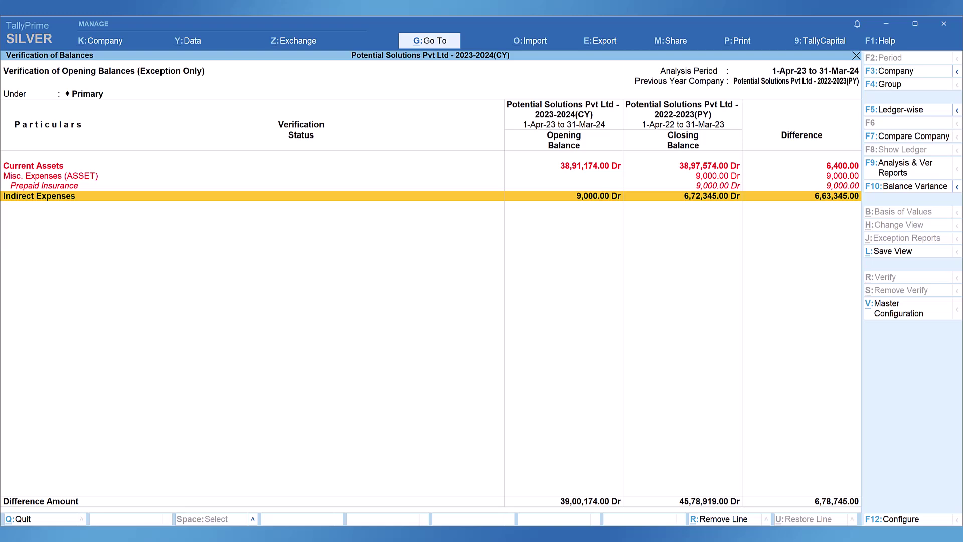
pyautogui.hotkey('shift', 'Return')
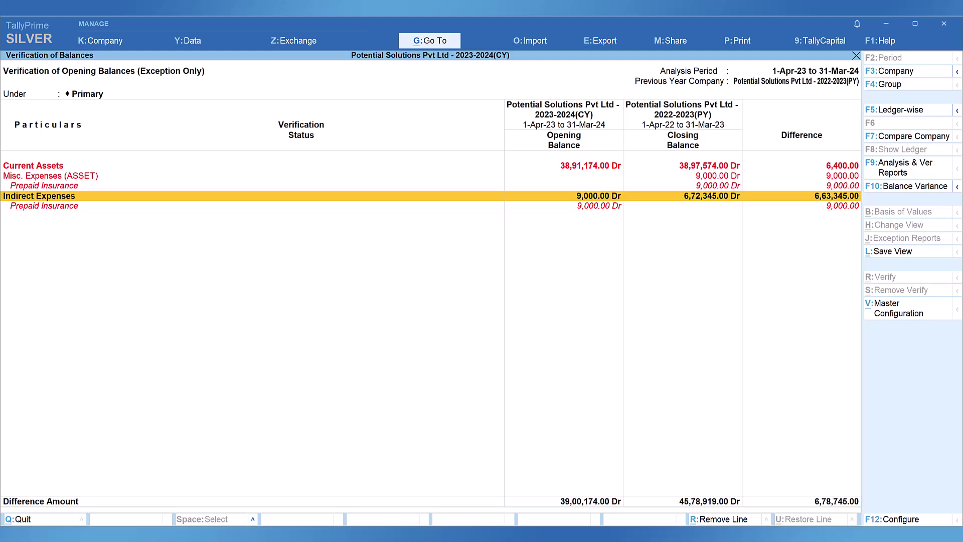
# - Open the Ledger Balance Variance report from the verification of balances and select the Consultancy Charges ledger
pyautogui.click(76, 165)
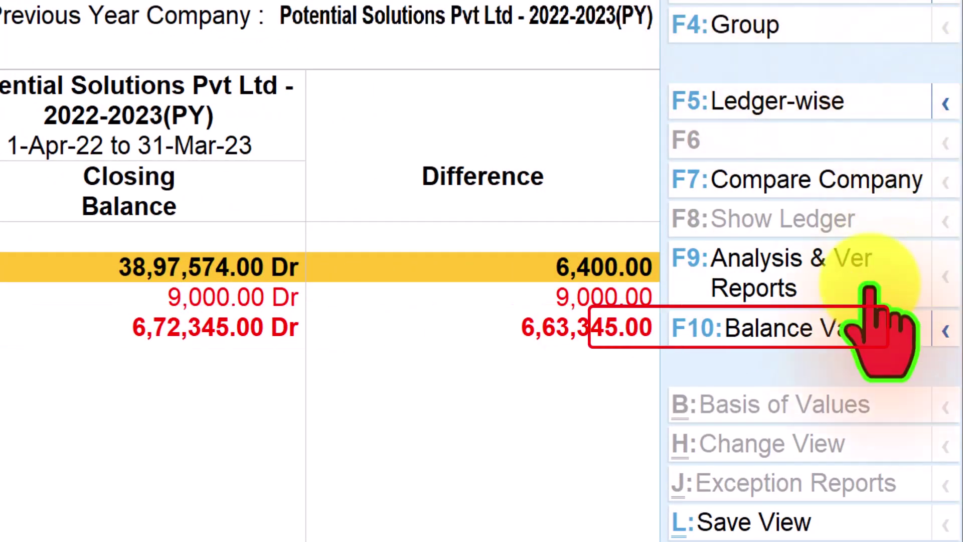
pyautogui.click(781, 329)
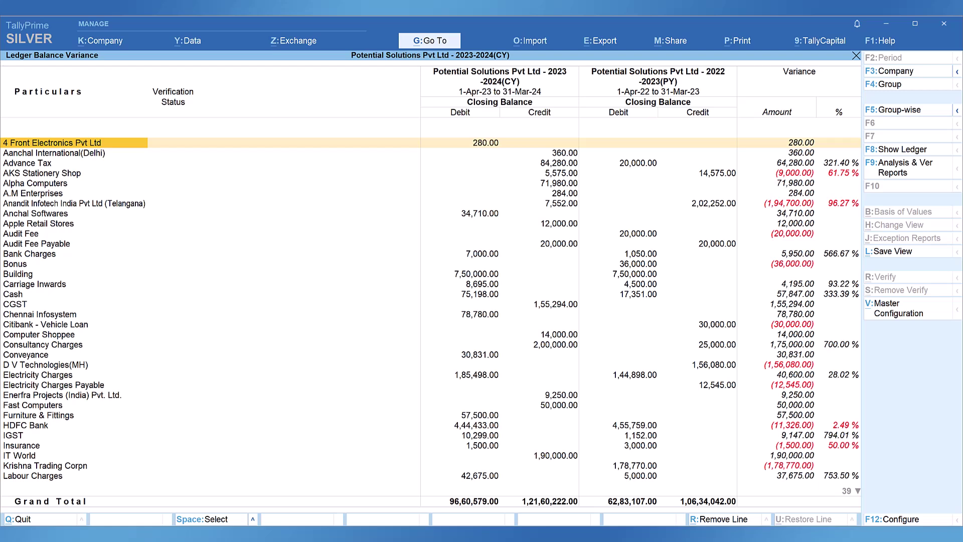
pyautogui.click(111, 345)
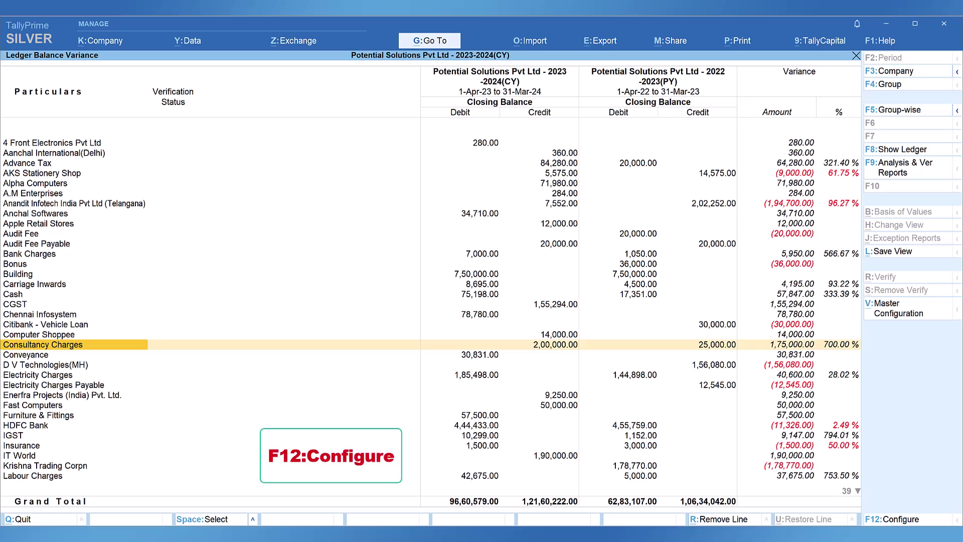
# - Configure the Ledger Balance Variance report to show the name of each ledger's group
pyautogui.press('F12')
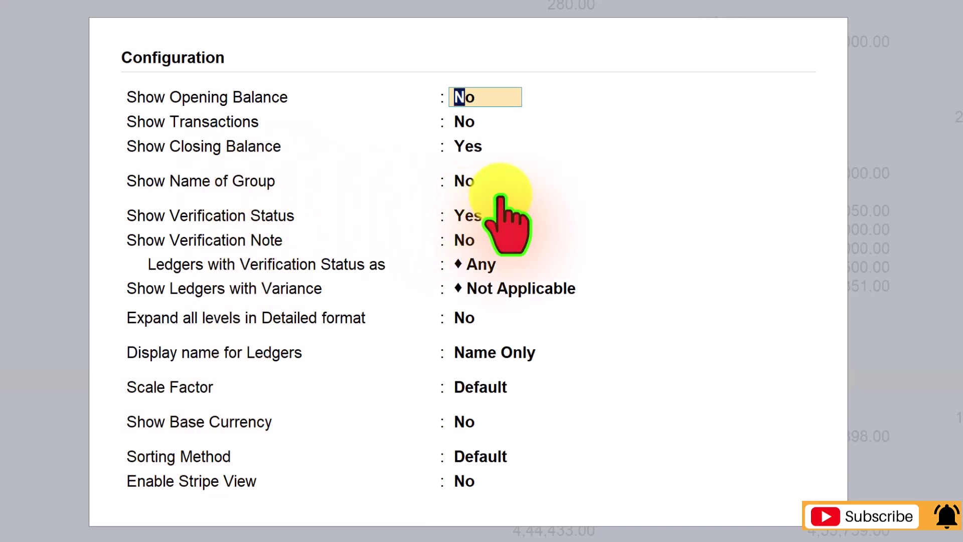
pyautogui.click(532, 193)
pyautogui.write('y')
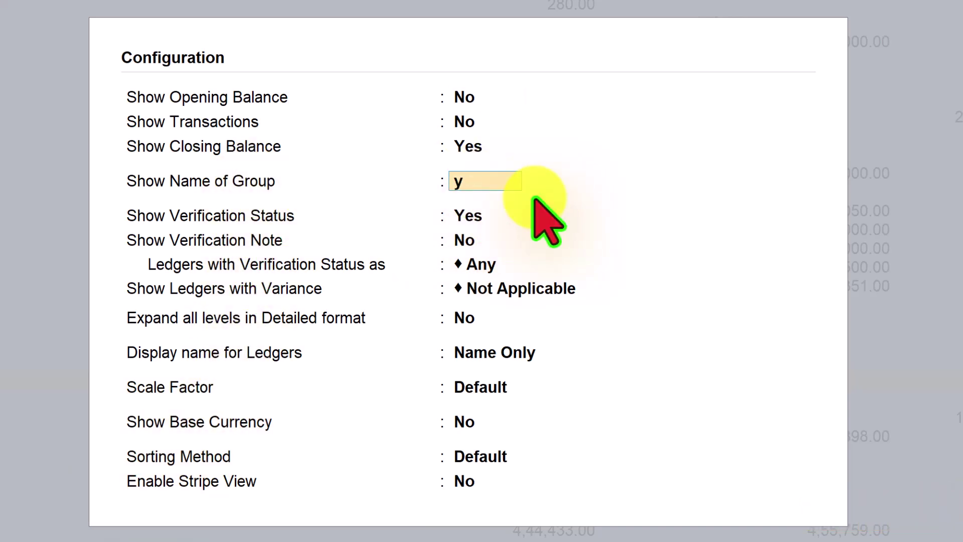
pyautogui.press('Return')
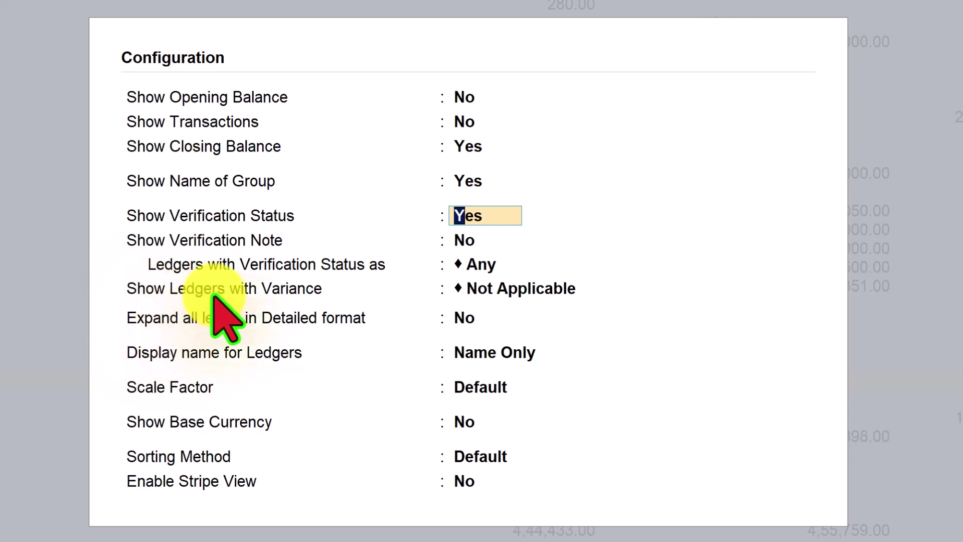
# - Limit the report to ledgers with a percentage variance greater than 500 and accept the configuration
pyautogui.click(511, 290)
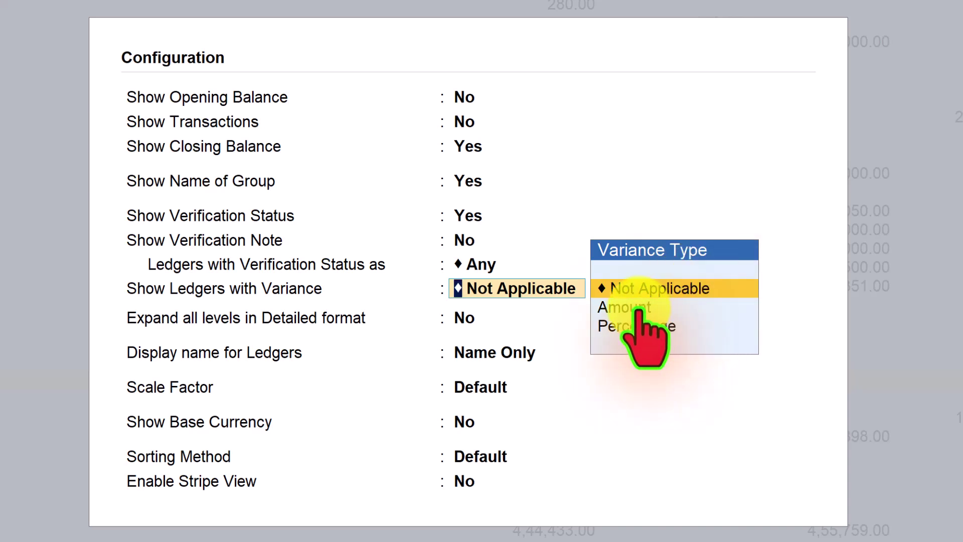
pyautogui.click(667, 326)
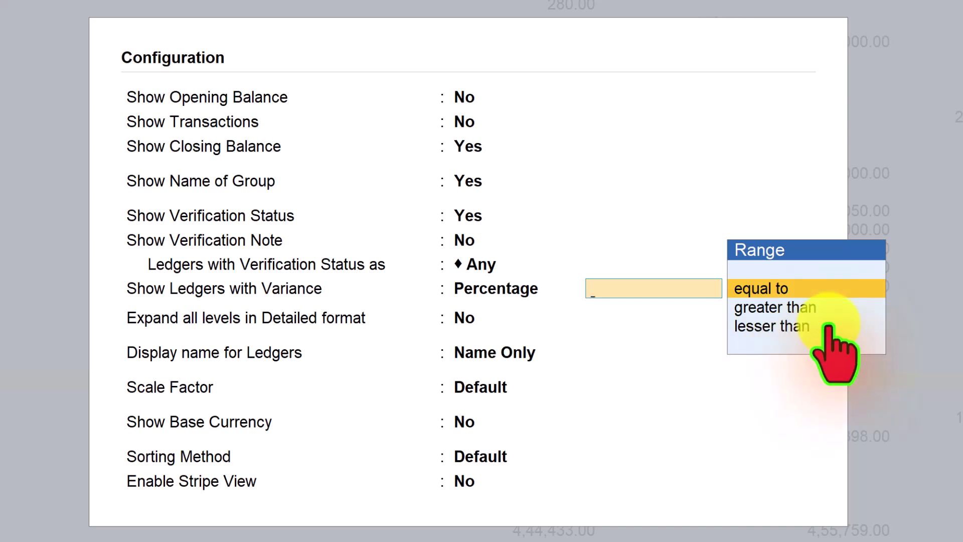
pyautogui.click(765, 306)
pyautogui.click(765, 307)
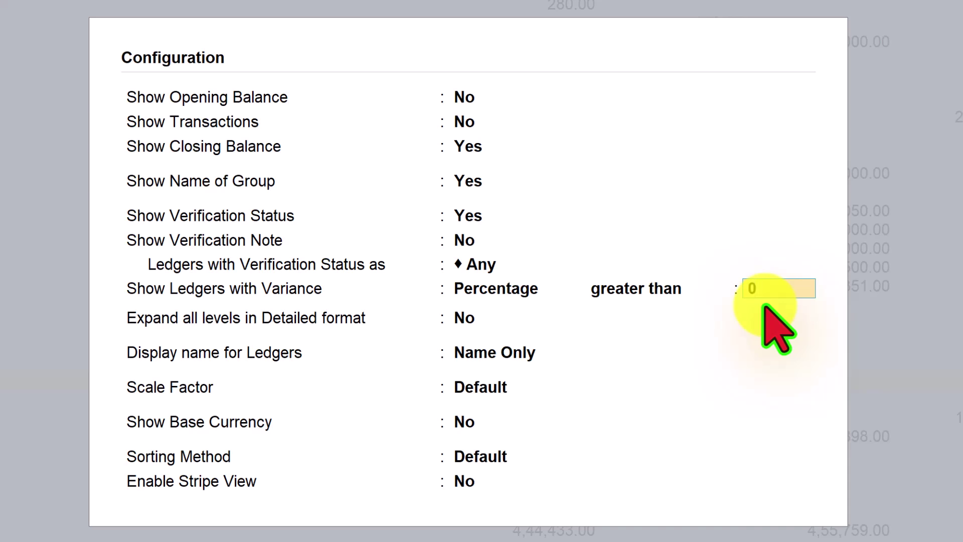
pyautogui.write('500')
pyautogui.press('Return')
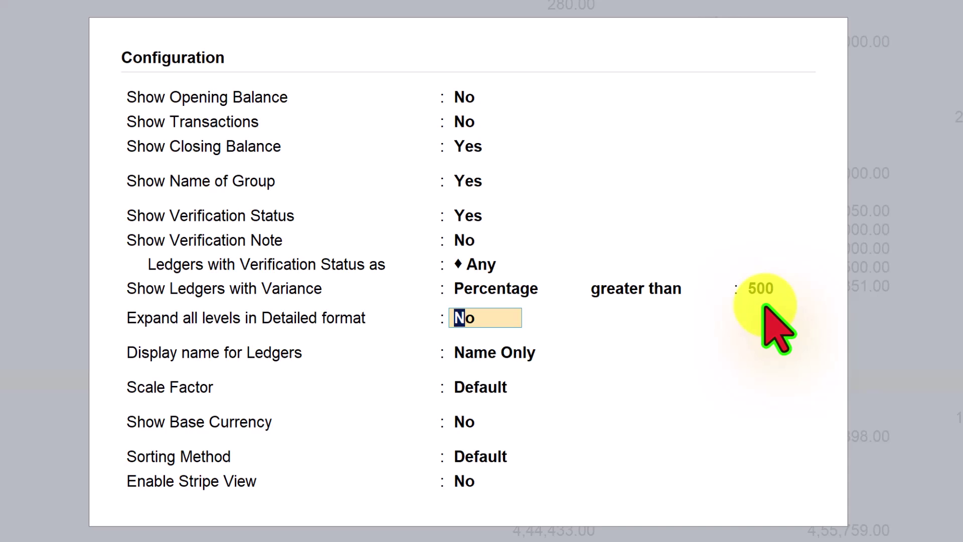
pyautogui.hotkey('ctrl', 'a')
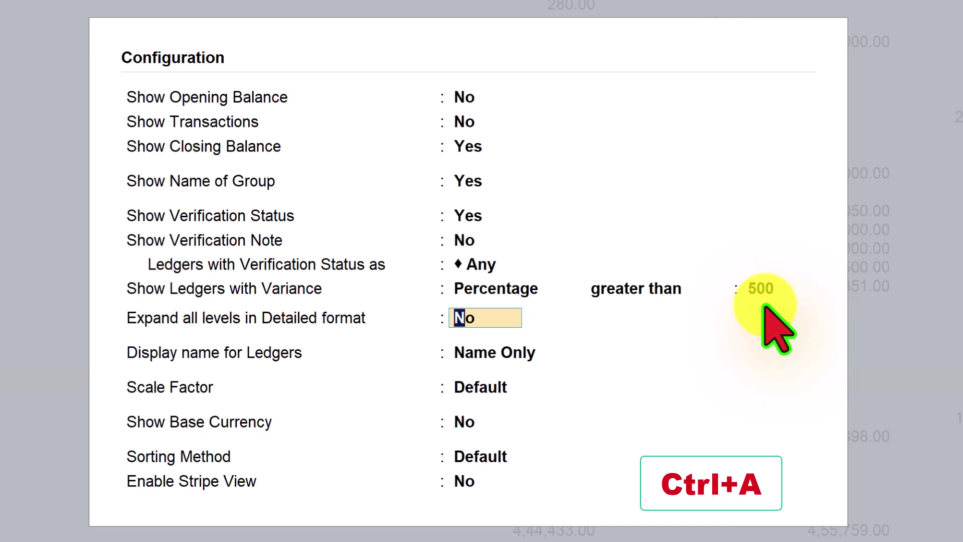